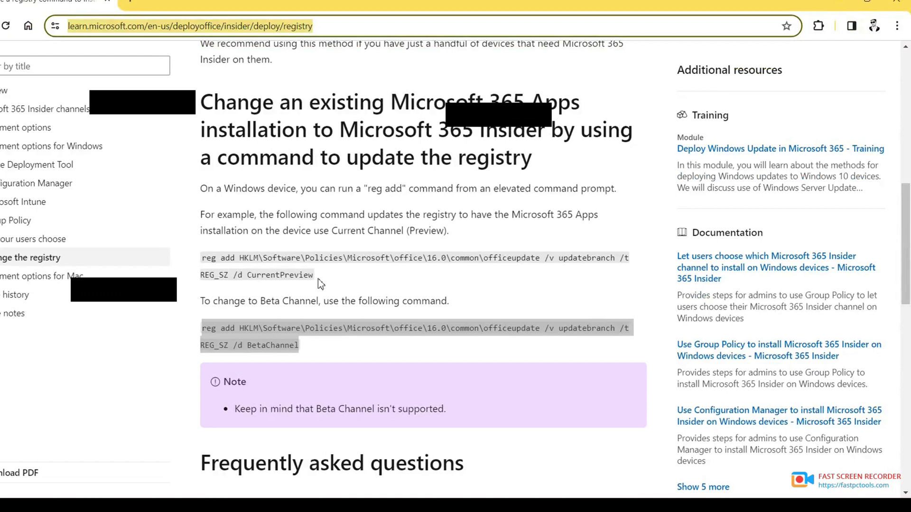
- Select the full web address of the Microsoft Learn registry deployment page
left_click(163, 27)
double_click(234, 29)
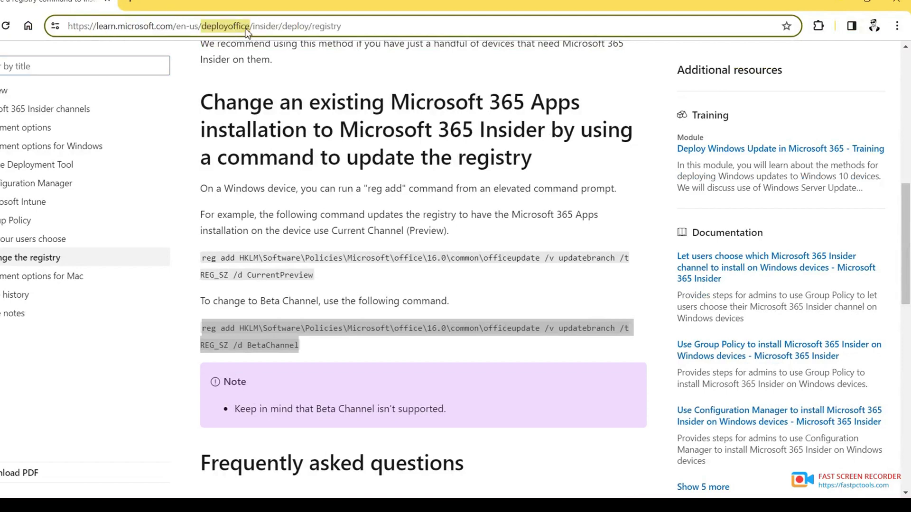
left_click(355, 30)
left_click_drag(355, 30, 57, 26)
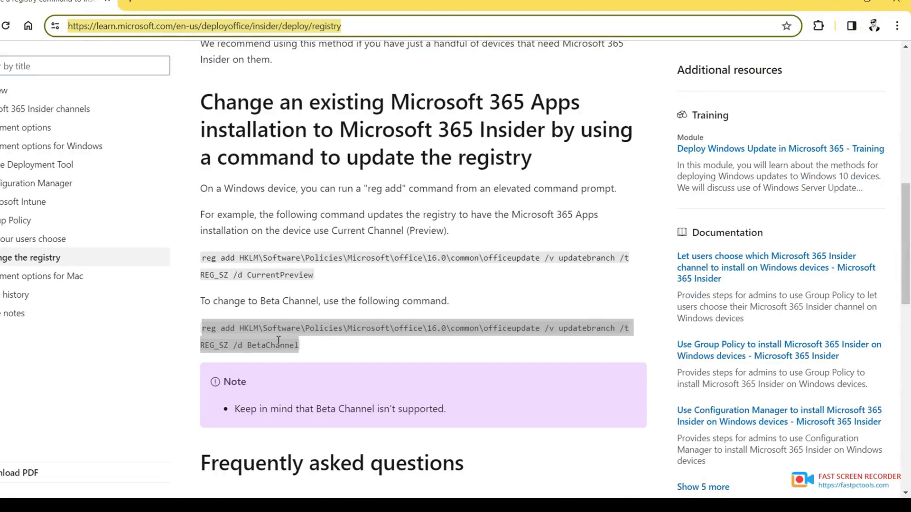
- Copy the Beta Channel reg add command from the documentation page
left_click(314, 357)
left_click_drag(315, 355, 200, 328)
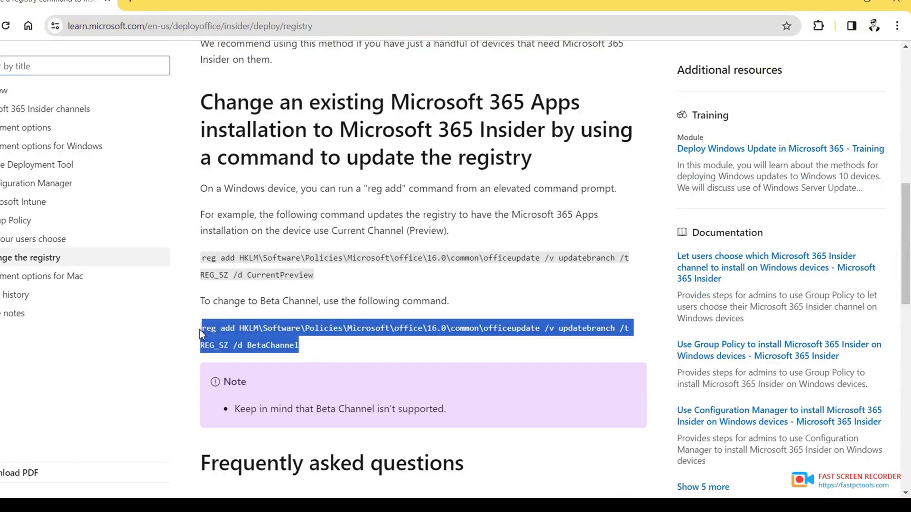
right_click(252, 331)
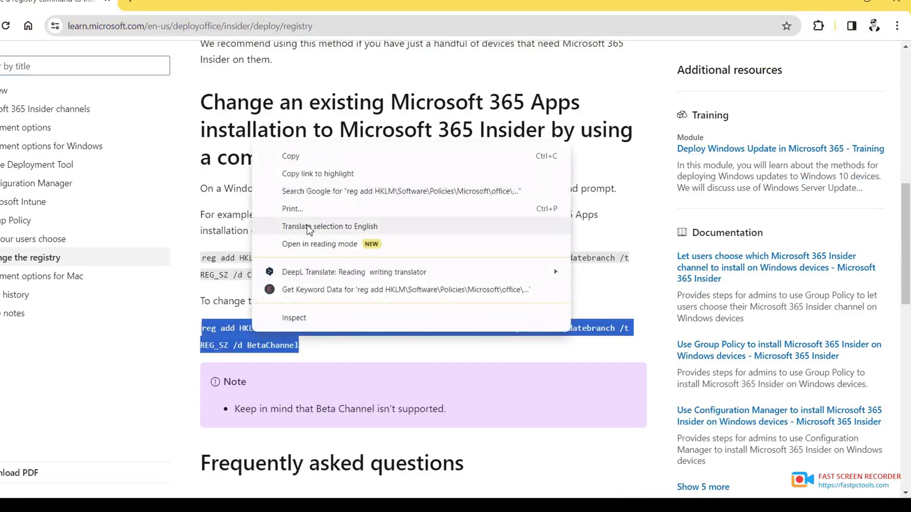
left_click(307, 156)
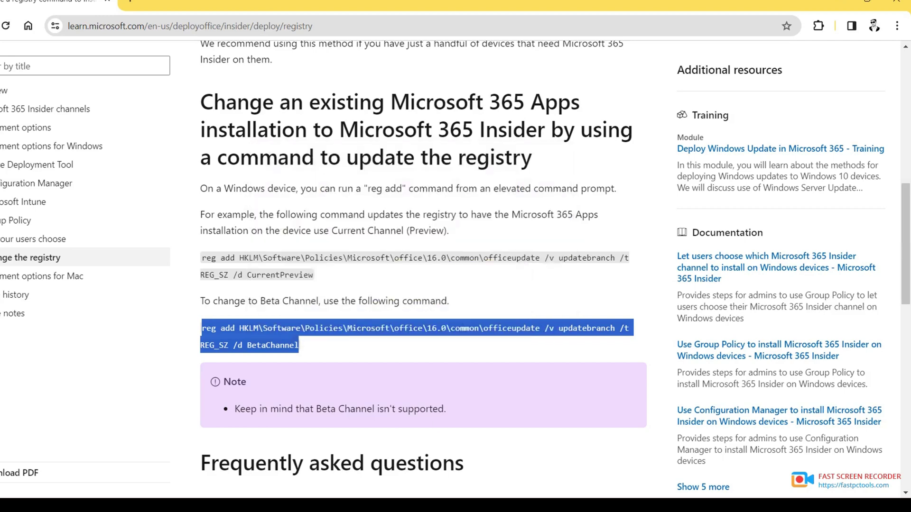
- Paste the Beta Channel reg add command into an administrator Command Prompt, then close it
key("super+s")
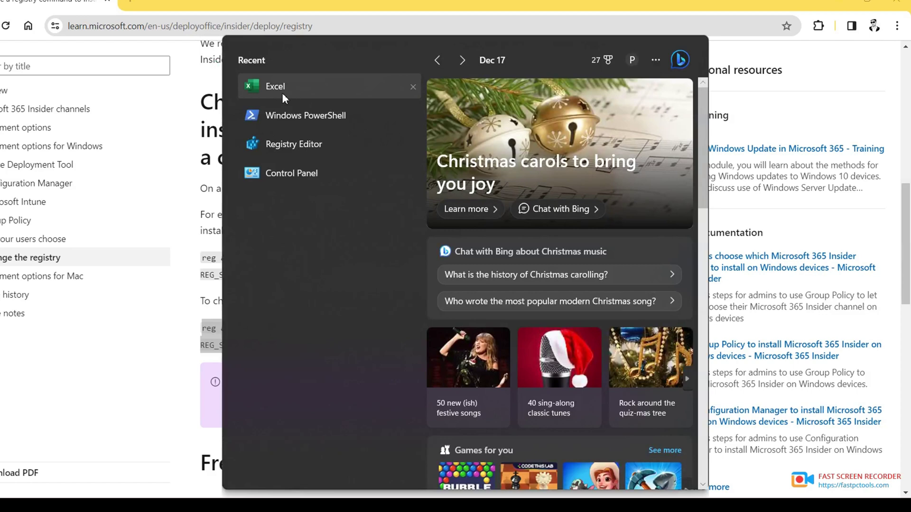
type("cmd")
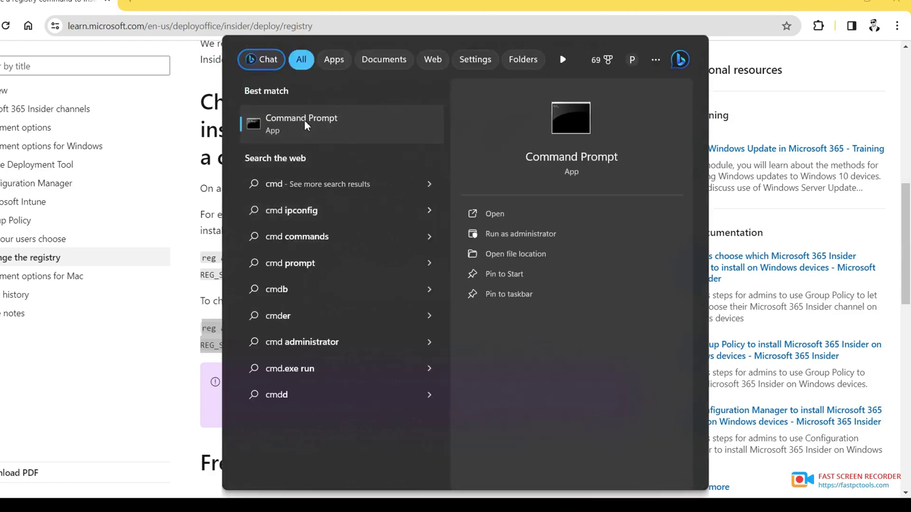
right_click(305, 122)
left_click(347, 140)
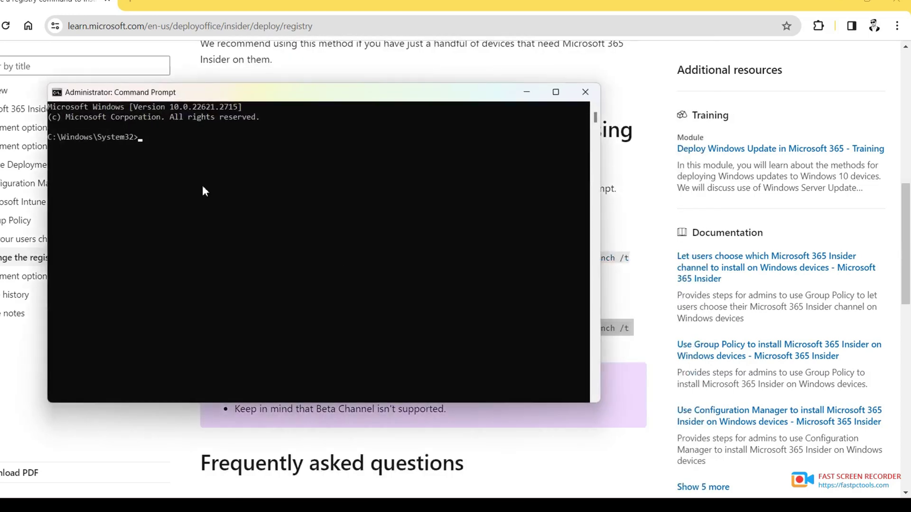
key("ctrl+v")
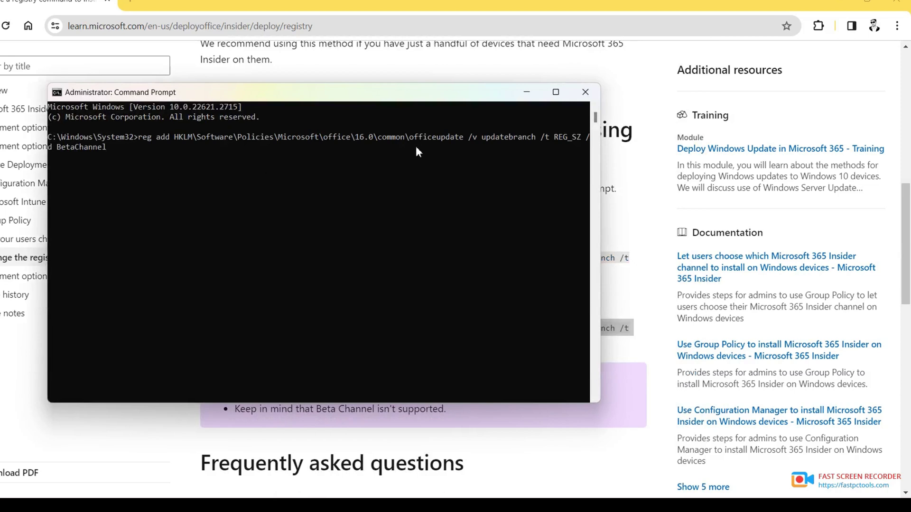
left_click(588, 93)
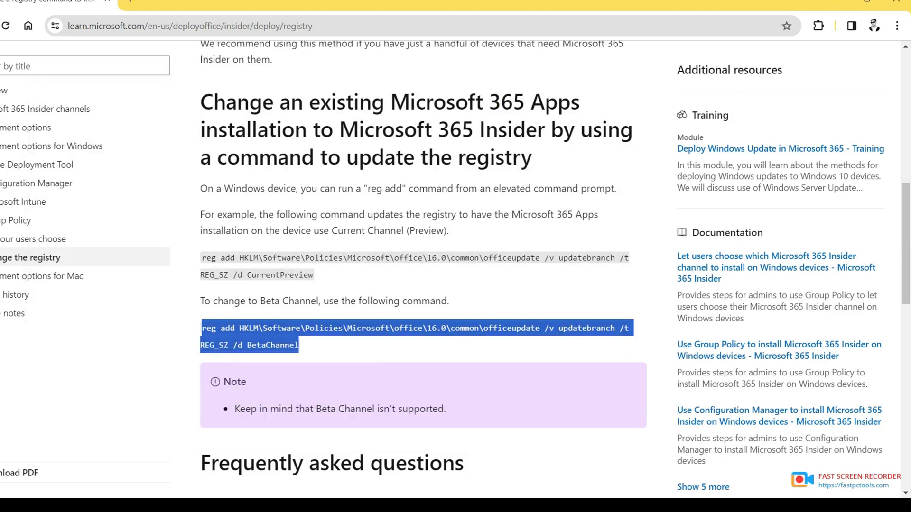
- Check Excel's Account update options, confirming Version 2401 on Beta Channel, then return to the browser
left_click(650, 427)
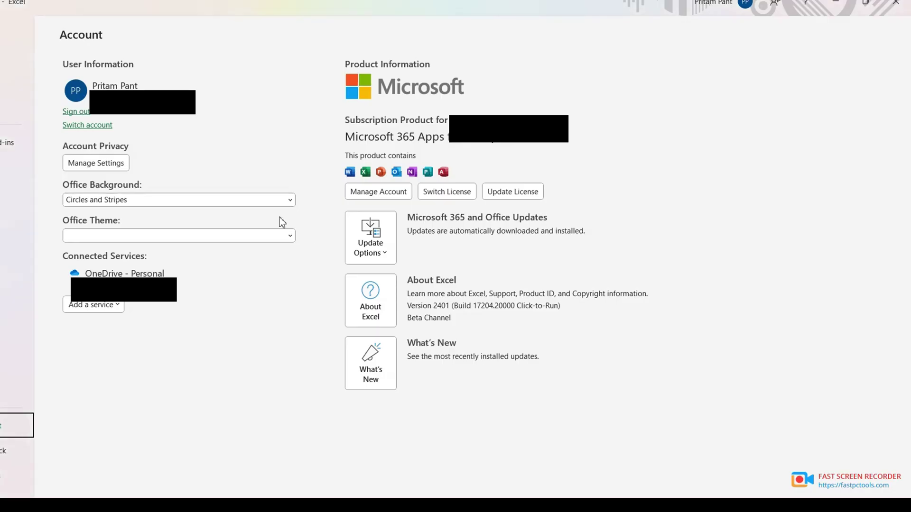
left_click(371, 245)
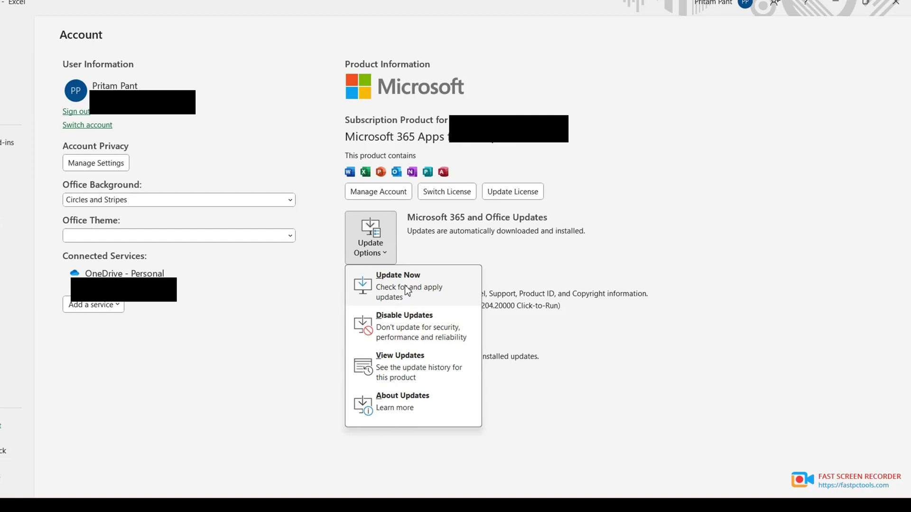
left_click(657, 344)
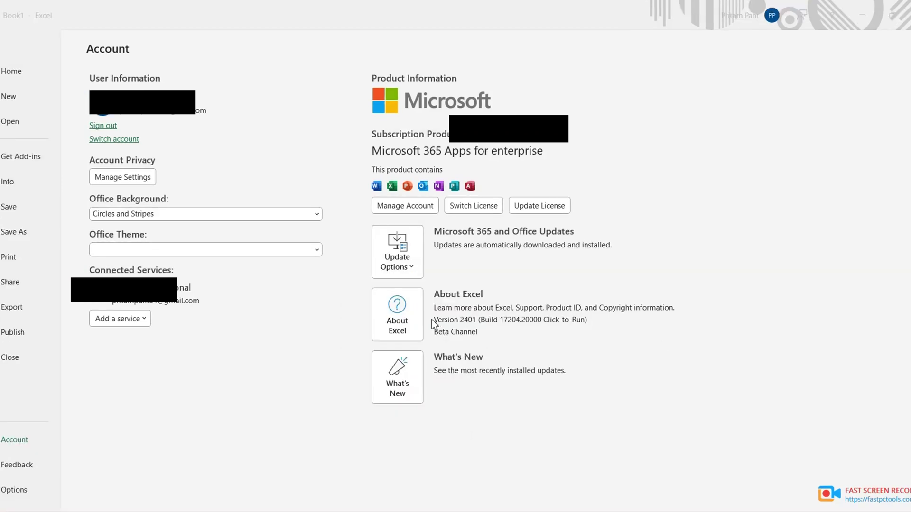
left_click(476, 331)
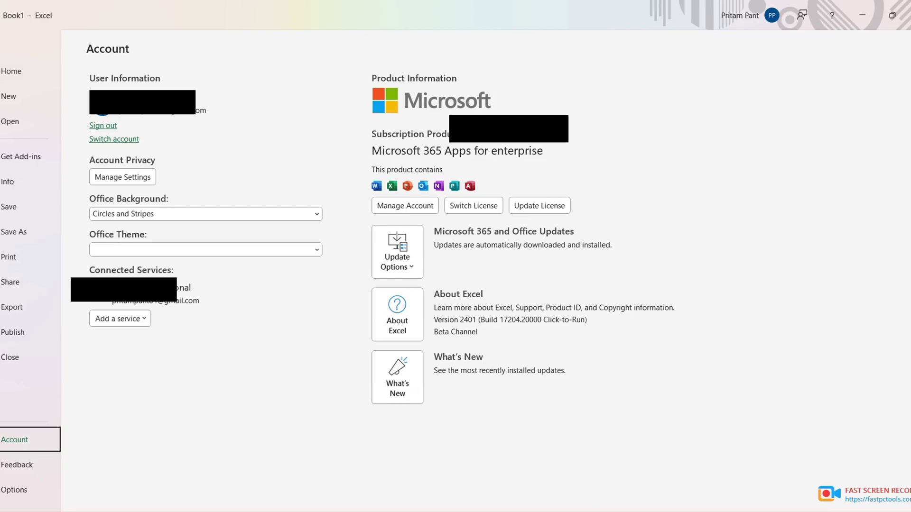
left_click(651, 462)
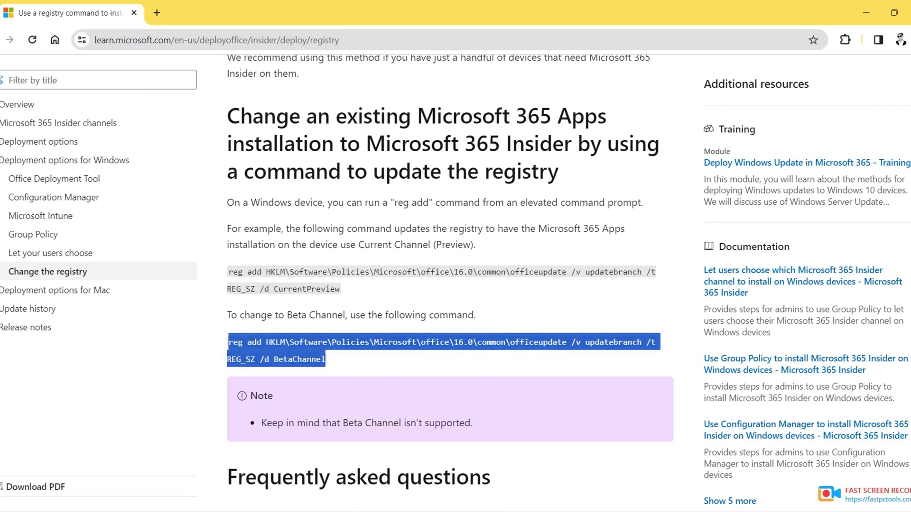
- Cancel the Run dialog, then search cmd in Start and dismiss the Start menu
key("super+r")
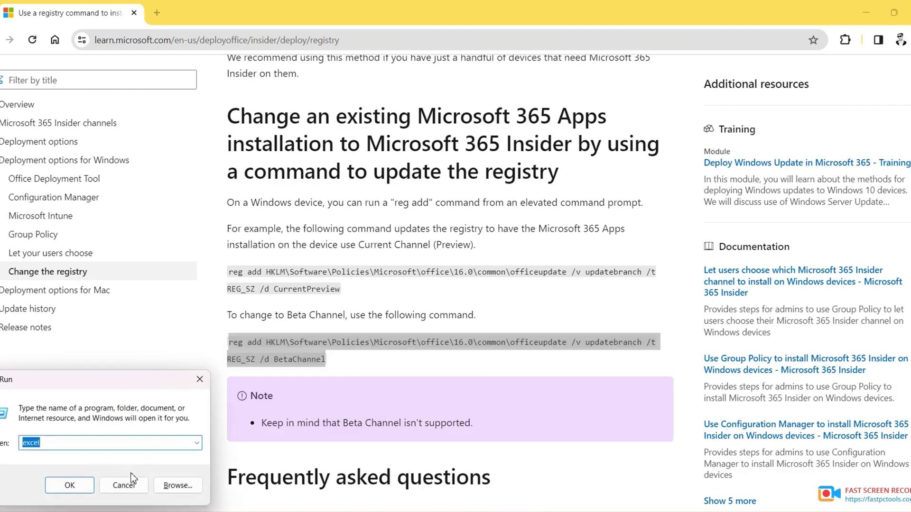
left_click(125, 485)
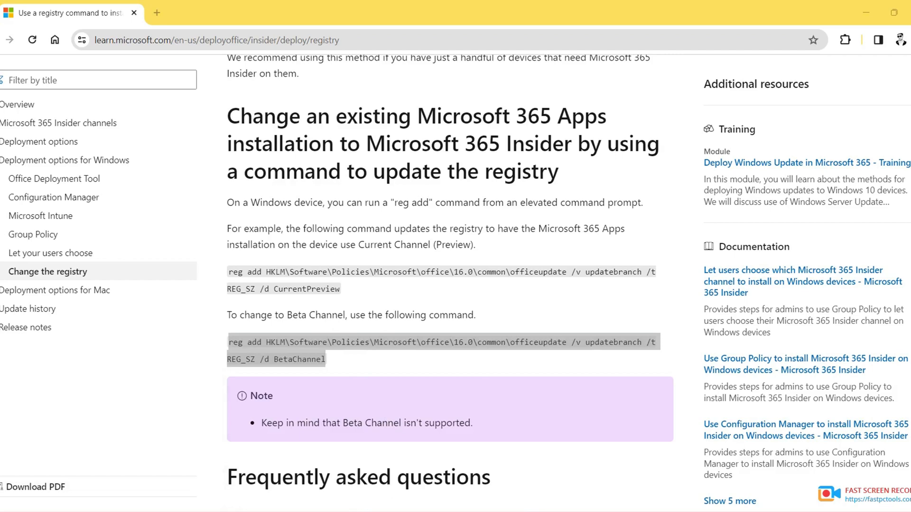
key("super")
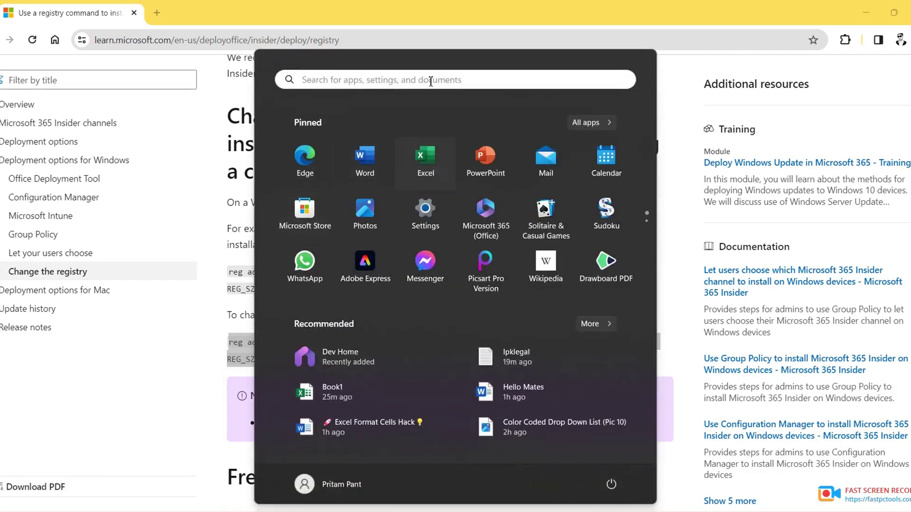
type("cmd")
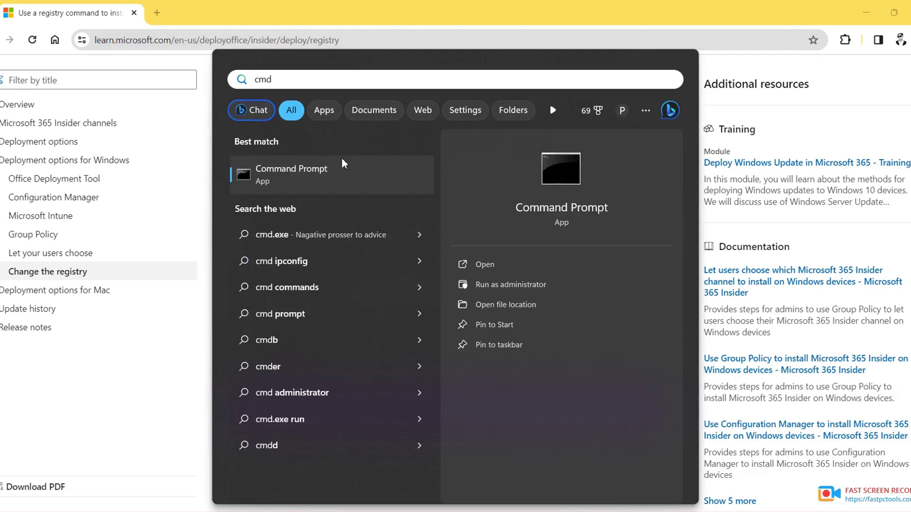
left_click(787, 121)
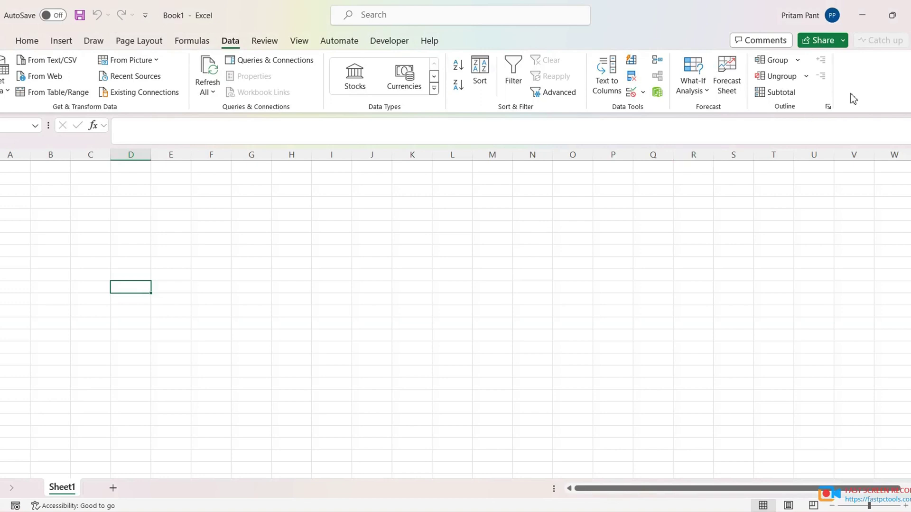
- Open Excel Options at Customize the Ribbon and set Choose commands from to All Commands
right_click(883, 78)
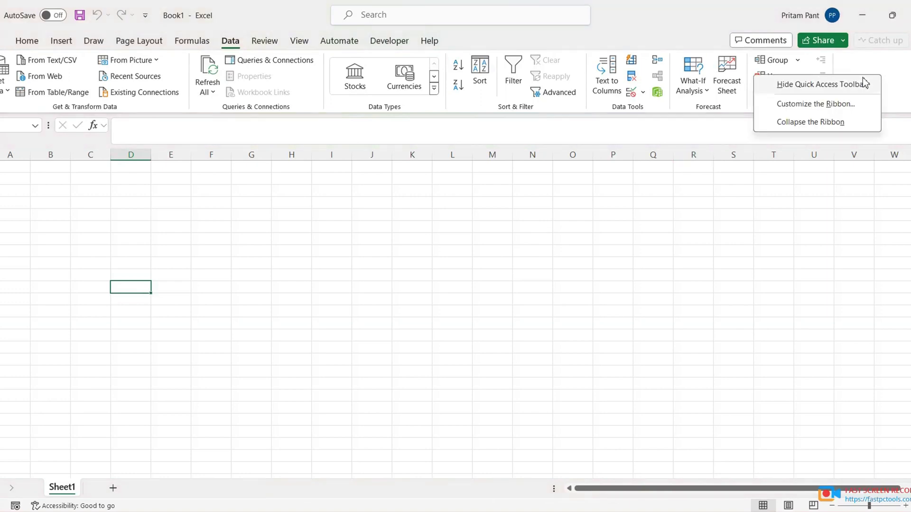
left_click(829, 103)
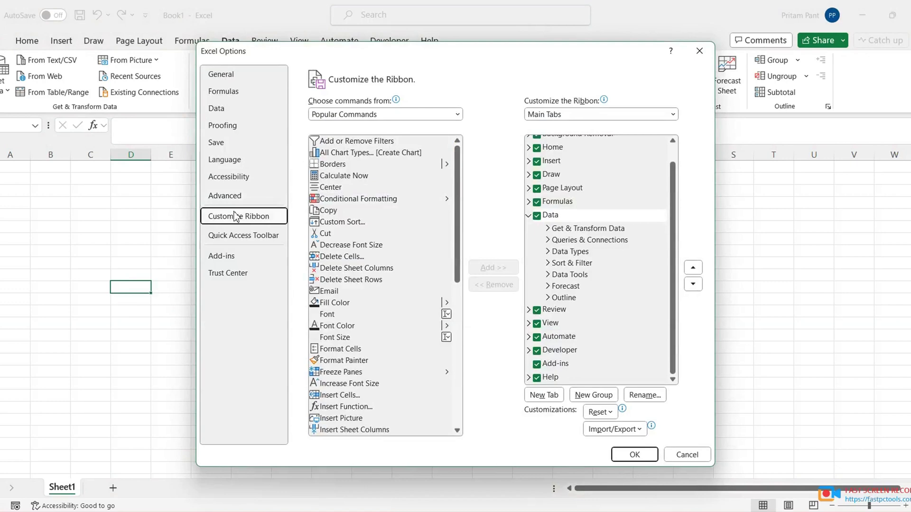
left_click(401, 116)
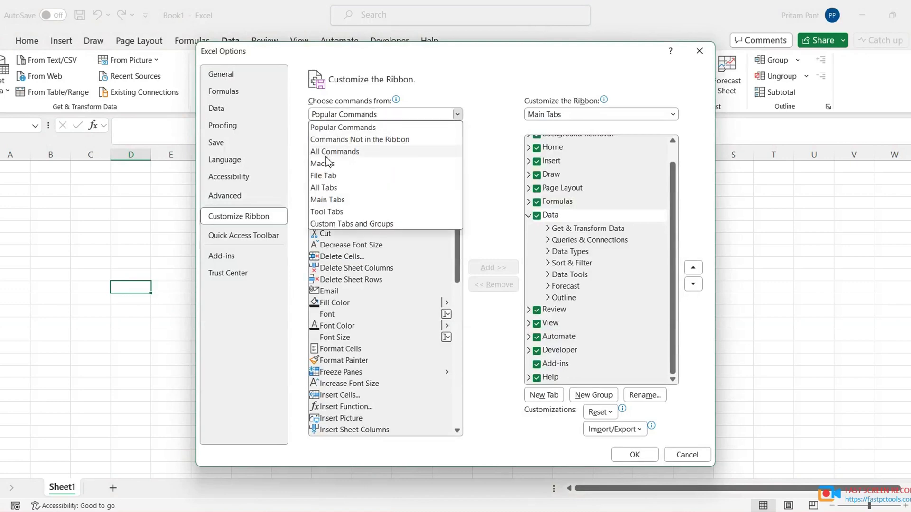
key("Escape")
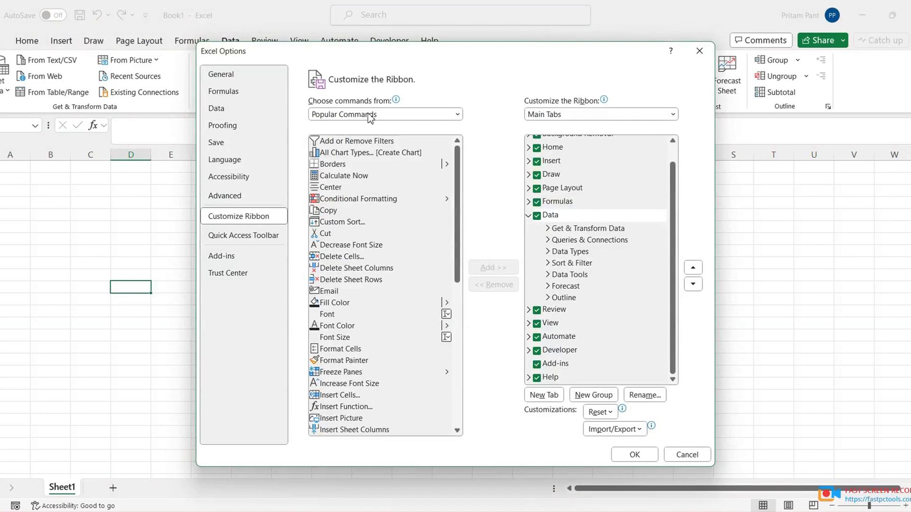
scroll(371, 118, "down", 2)
scroll(368, 227, "down", 15)
key("alt+Down")
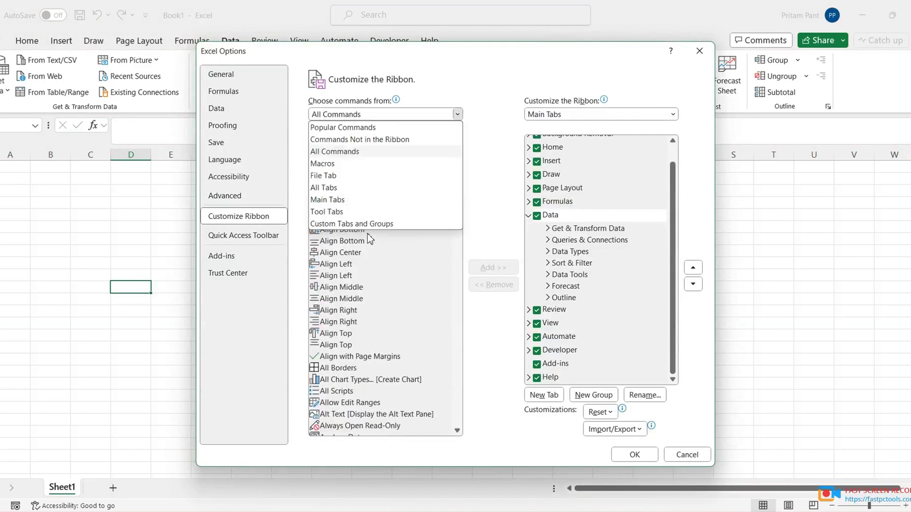
scroll(371, 240, "down", 10)
key("Escape")
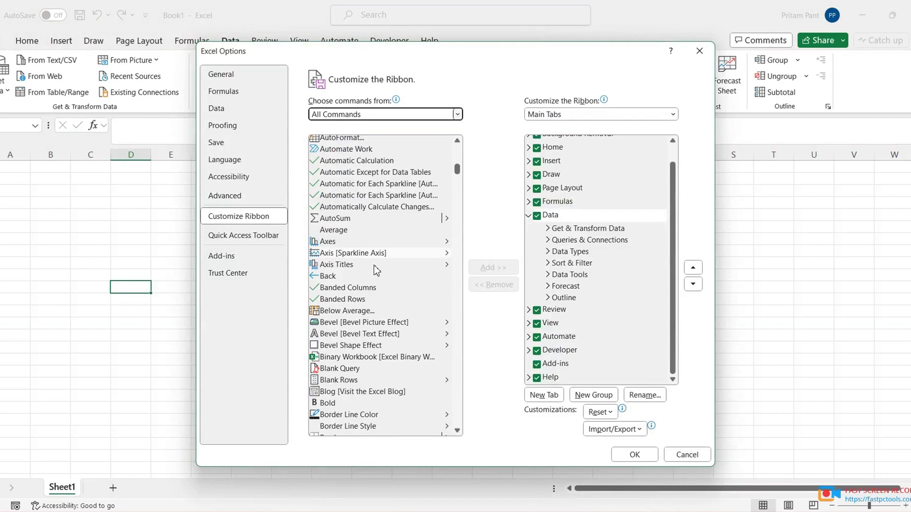
scroll(377, 270, "down", 15)
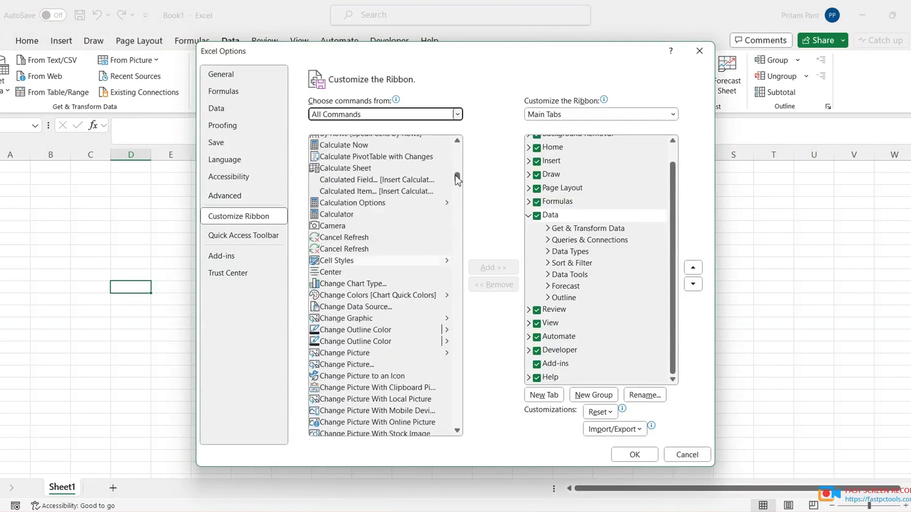
- Find and select Insert Python in the All Commands list, with the Data tab's groups showing
scroll(457, 180, "down", 3)
scroll(456, 180, "up", 6)
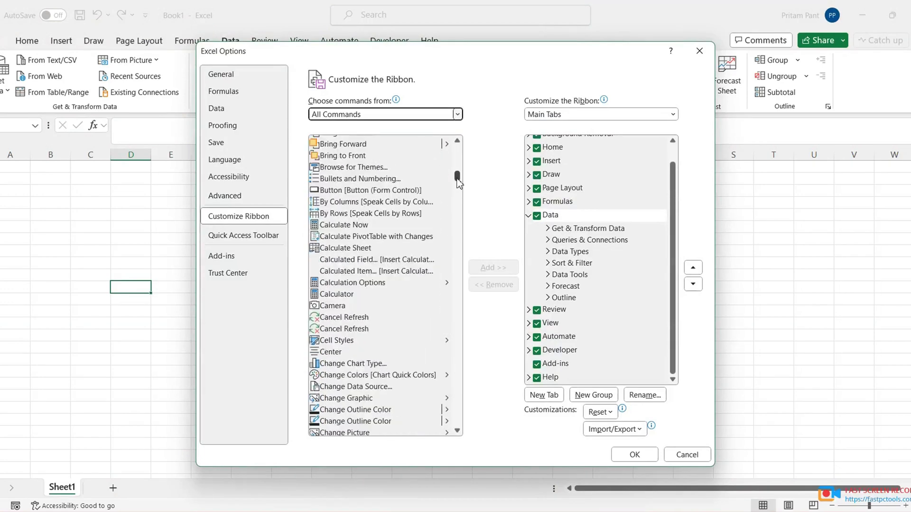
left_click_drag(457, 180, 457, 213)
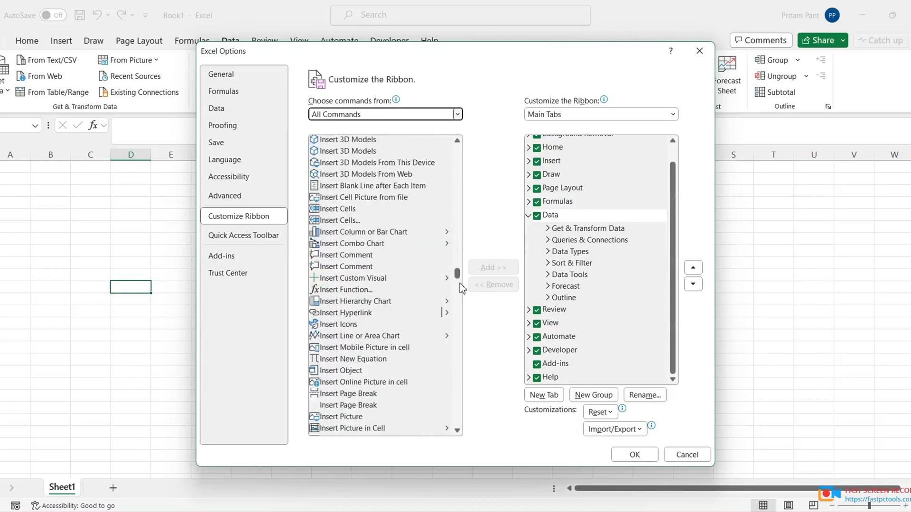
scroll(461, 287, "down", 20)
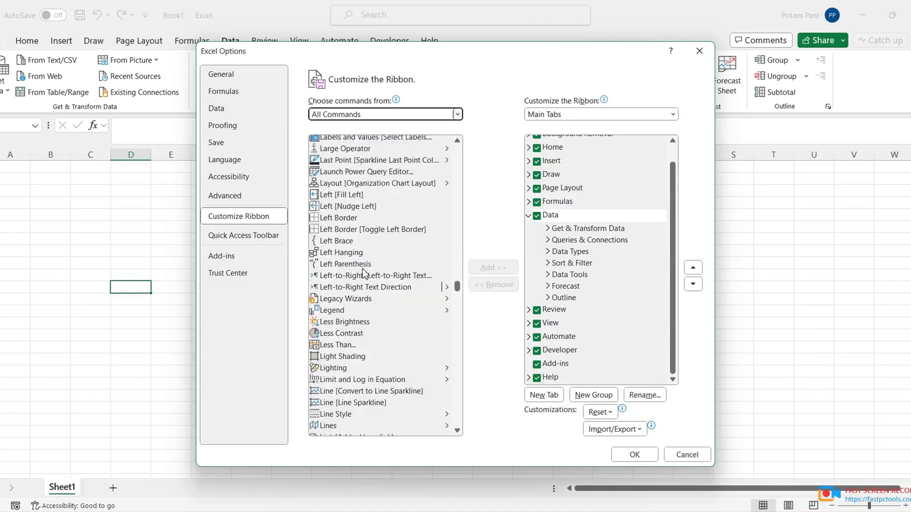
scroll(365, 273, "down", 12)
scroll(368, 269, "up", 2)
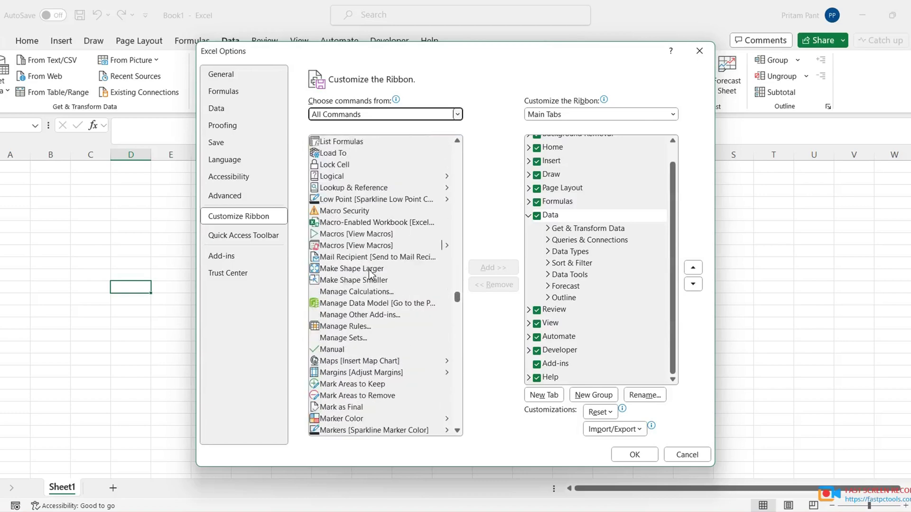
scroll(368, 269, "up", 20)
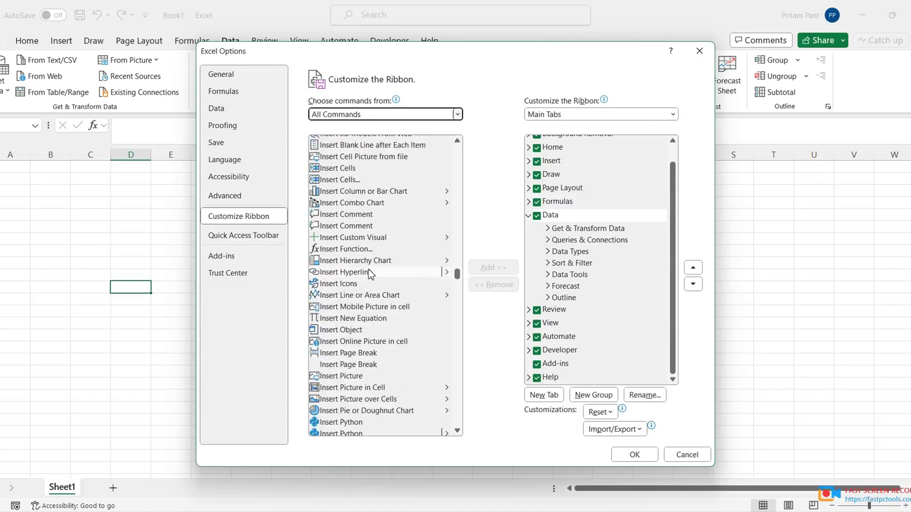
scroll(361, 270, "up", 2)
scroll(355, 268, "down", 2)
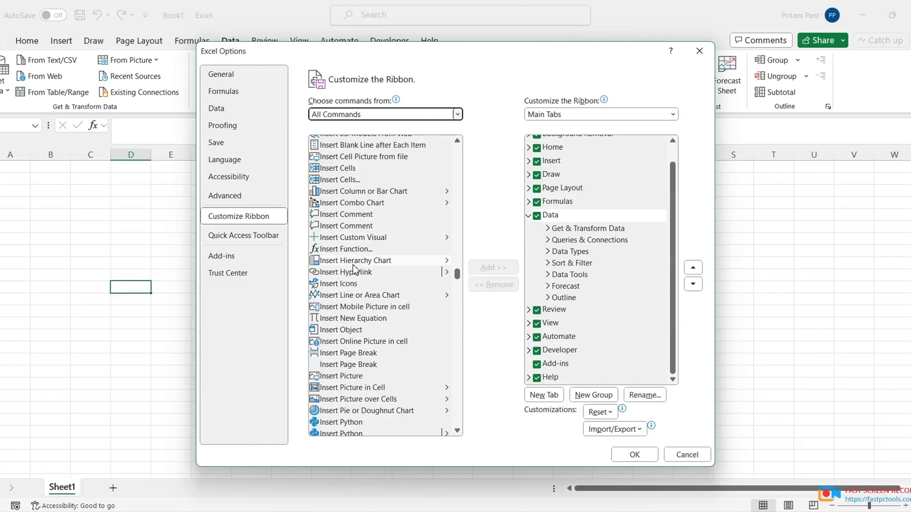
scroll(354, 269, "down", 2)
left_click(340, 362)
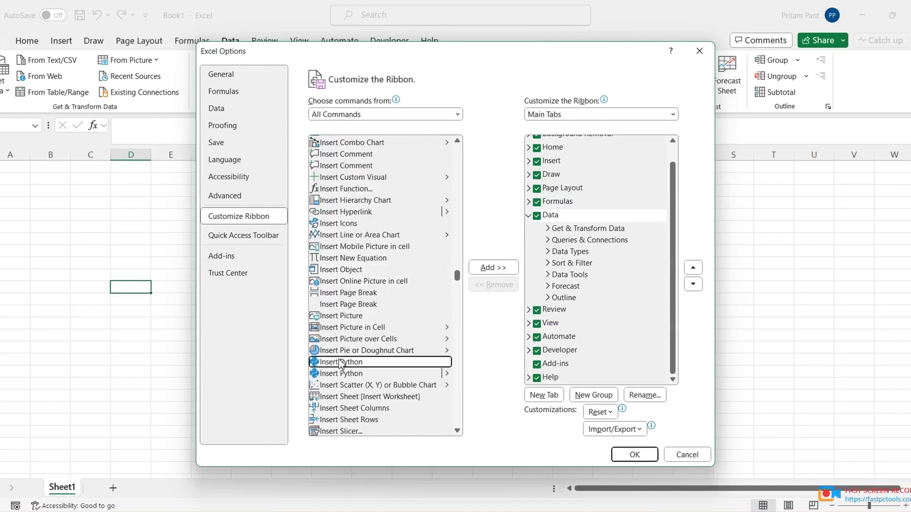
left_click(439, 374)
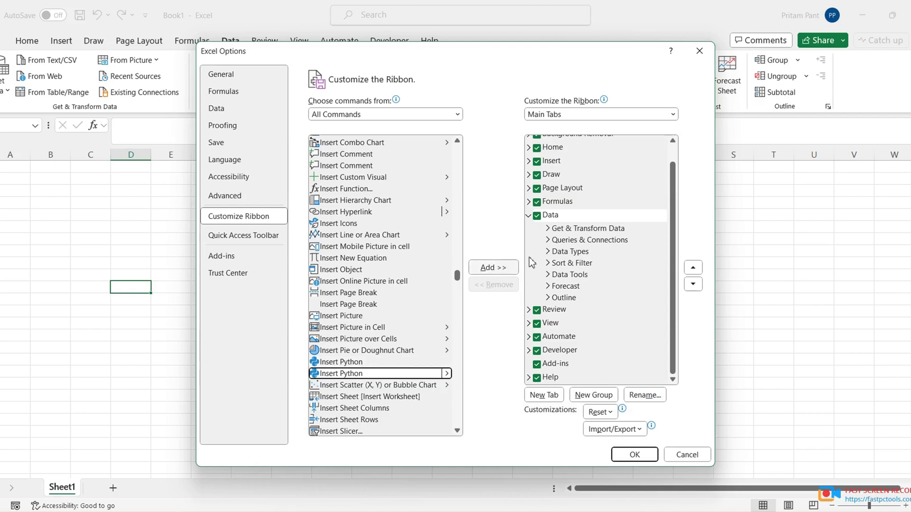
scroll(541, 214, "up", 3)
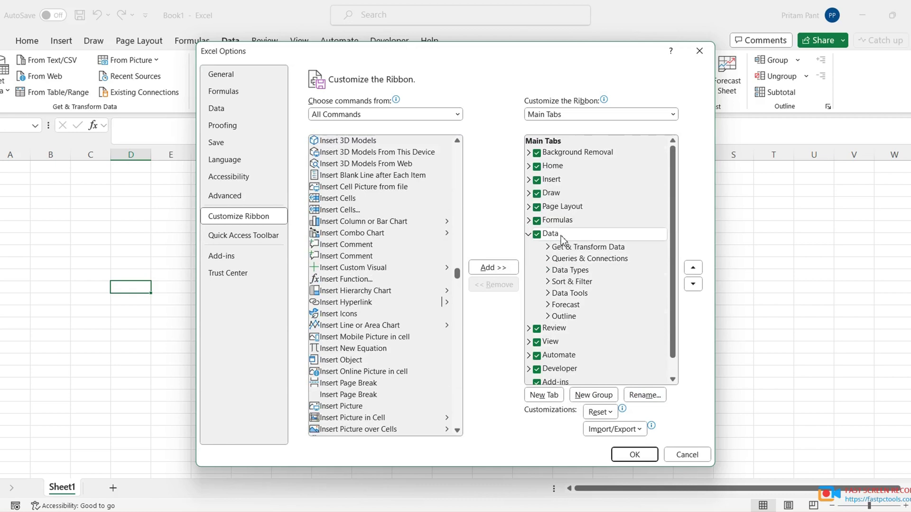
- Create a new custom group under the Data tab
left_click(594, 395)
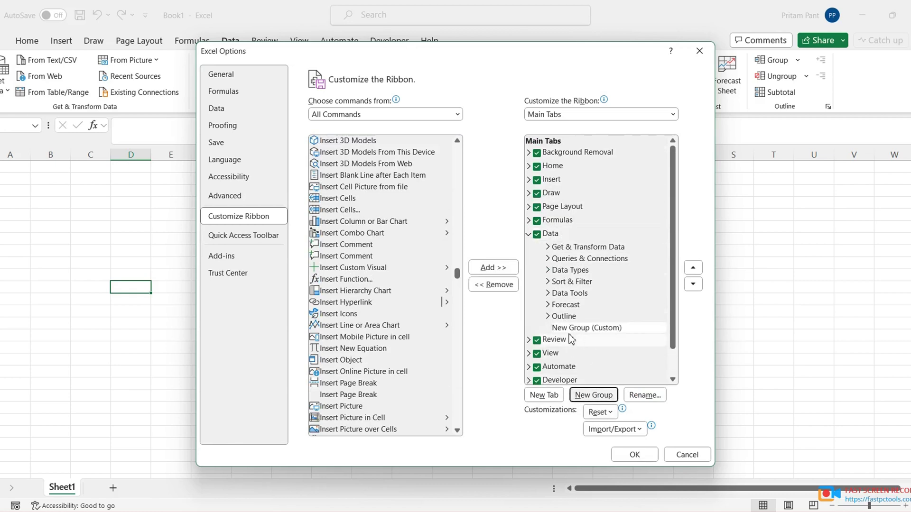
key("alt+p")
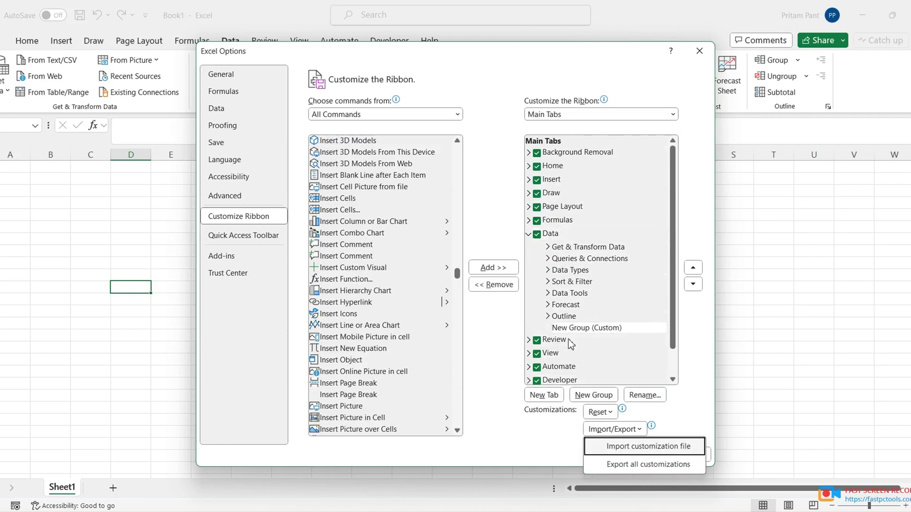
left_click(588, 328)
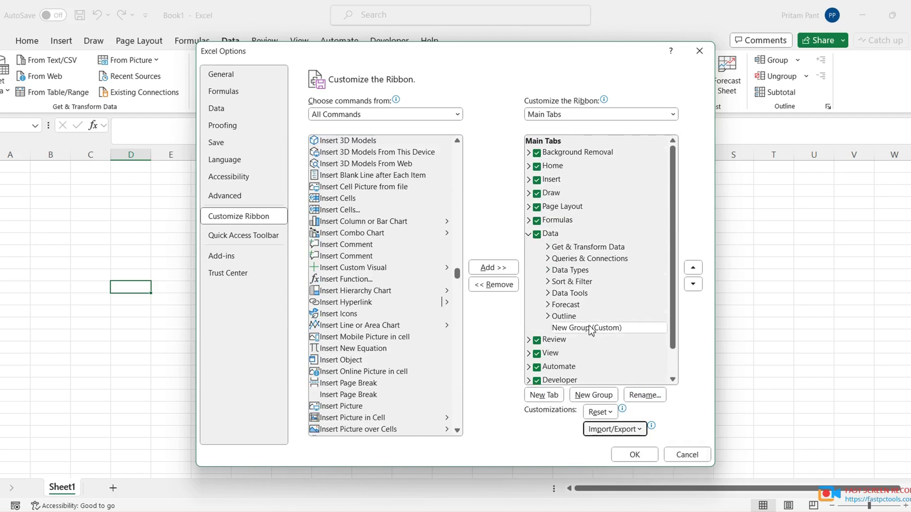
- Rename the new group to Python and add the Insert Python command to it
right_click(594, 329)
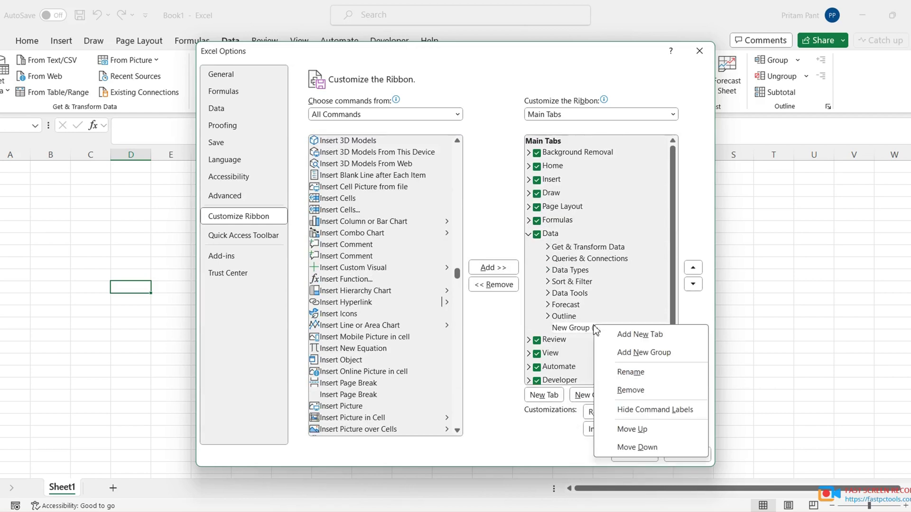
left_click(633, 373)
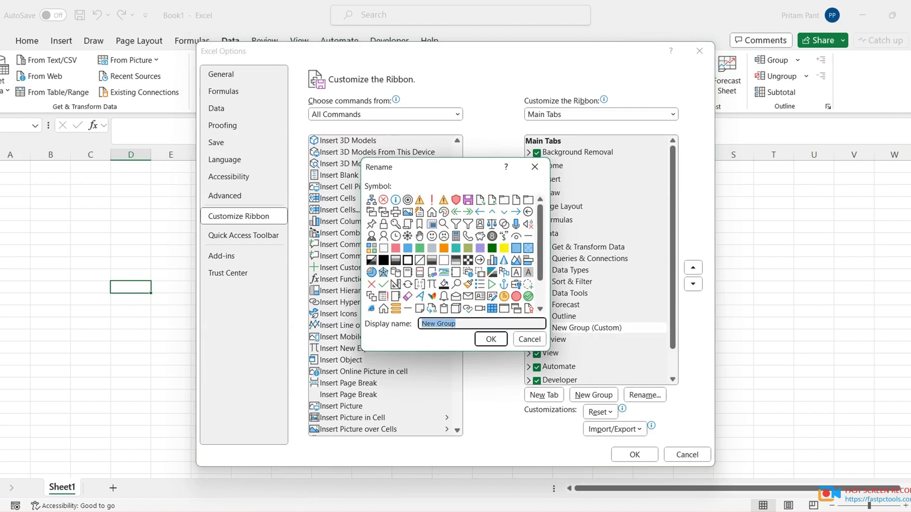
type("Python")
left_click(491, 338)
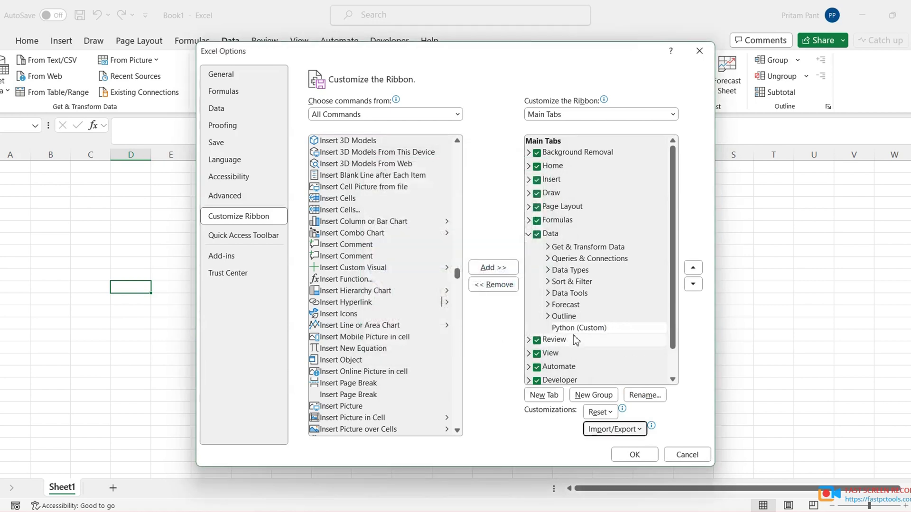
left_click(491, 268)
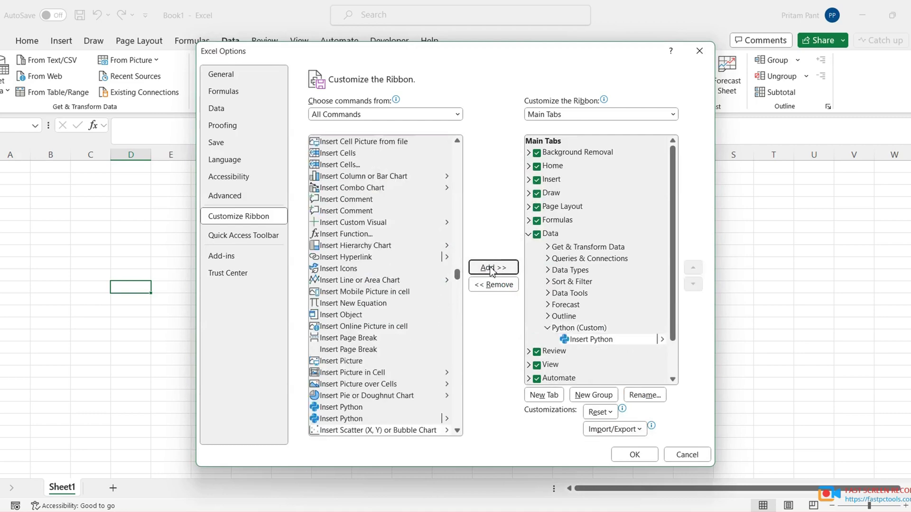
- Apply the ribbon changes and launch Python in Excel from the Data tab's Python group
left_click(634, 455)
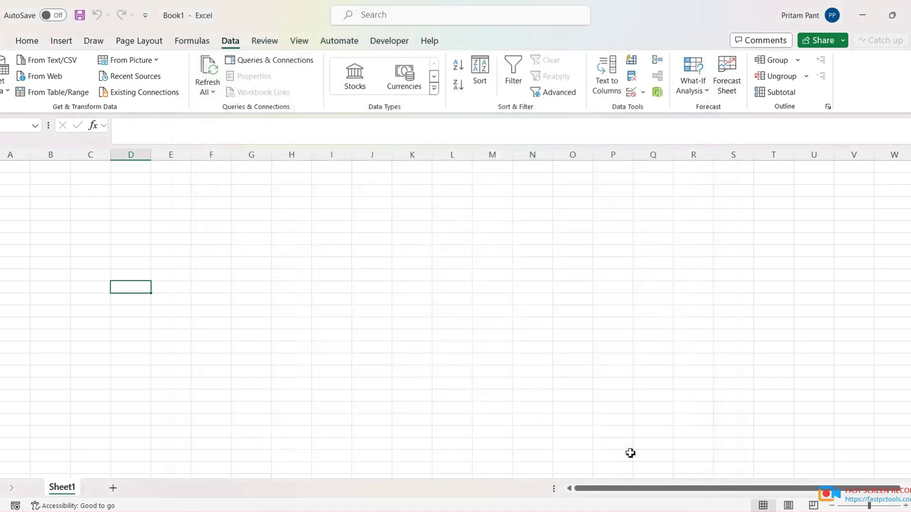
left_click(27, 42)
left_click(231, 42)
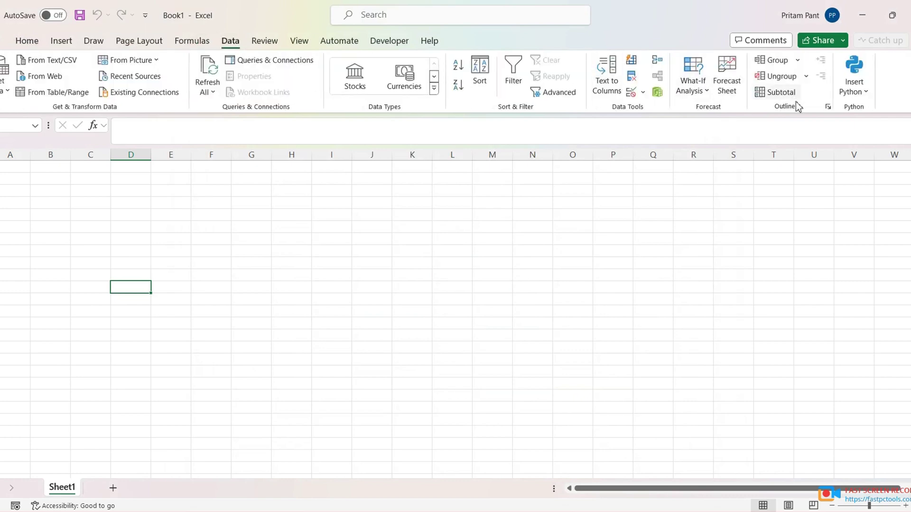
left_click(860, 95)
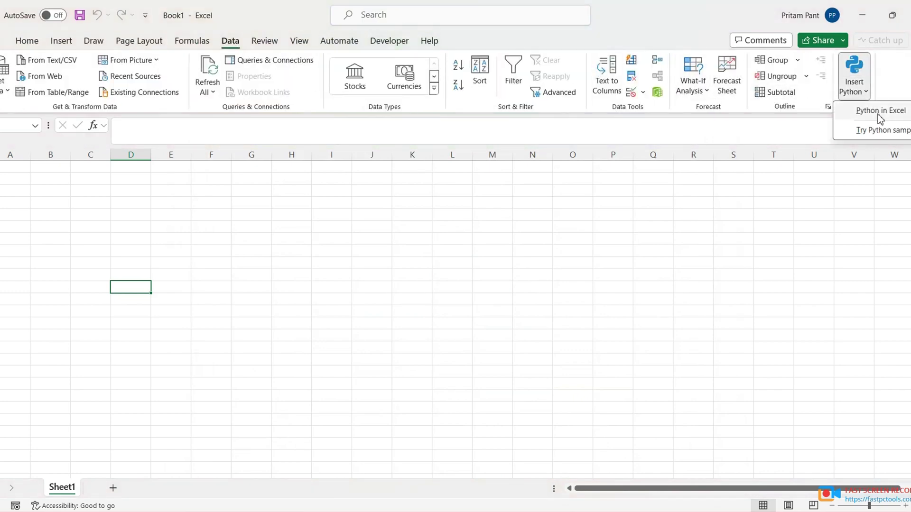
left_click(879, 111)
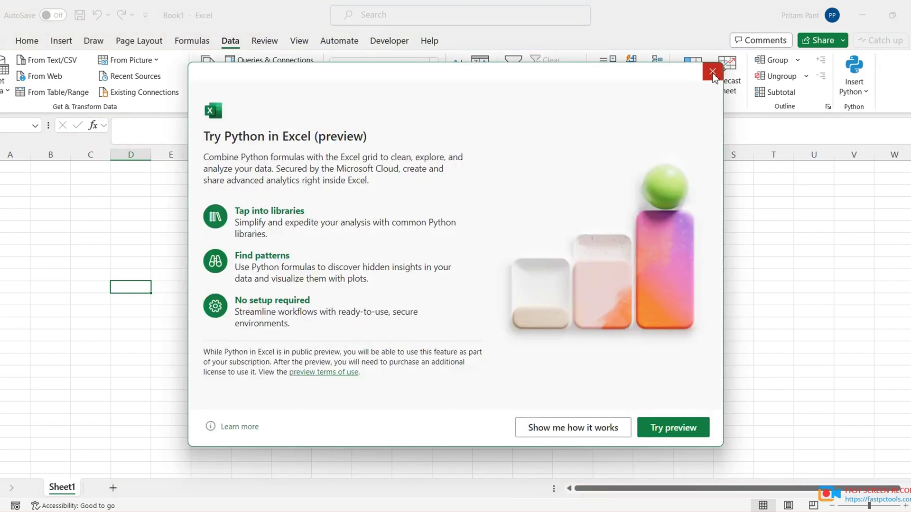
- Start the Python in Excel preview, complete its tour, and select cell H9
left_click(668, 428)
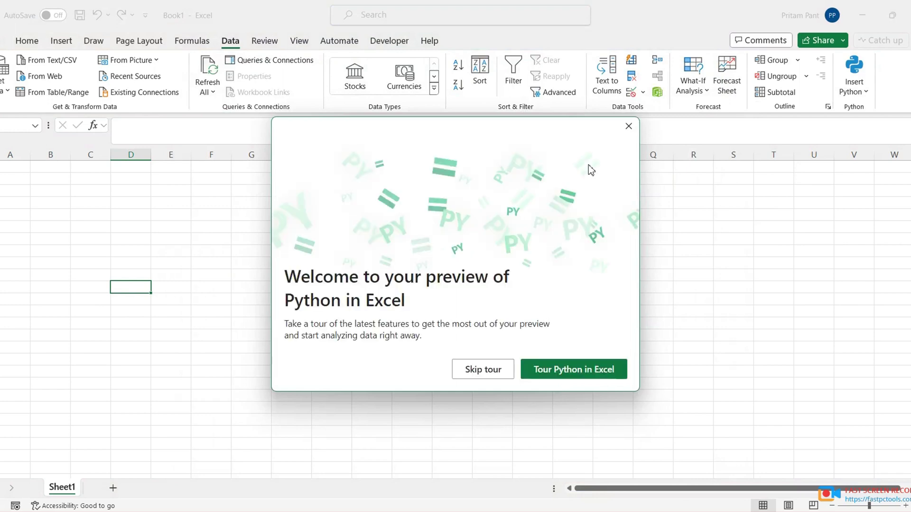
left_click(575, 370)
left_click(271, 230)
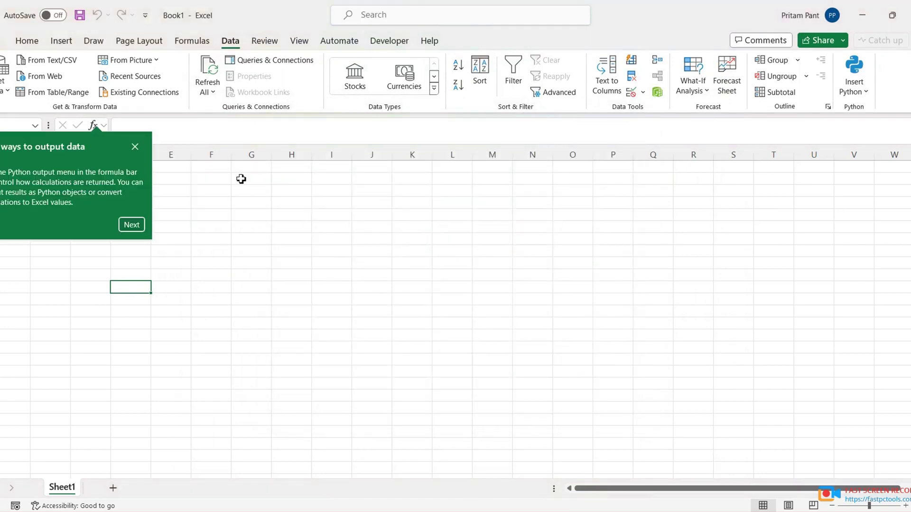
left_click(131, 226)
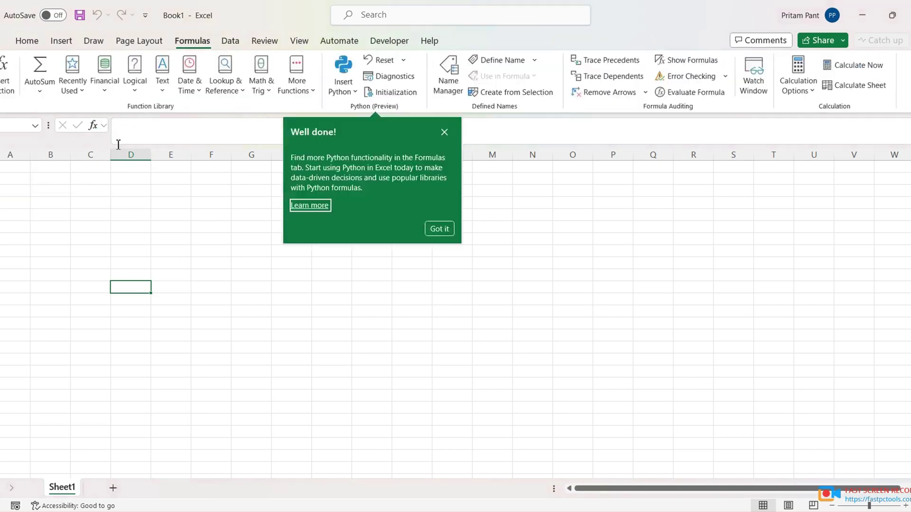
left_click(437, 229)
left_click(310, 226)
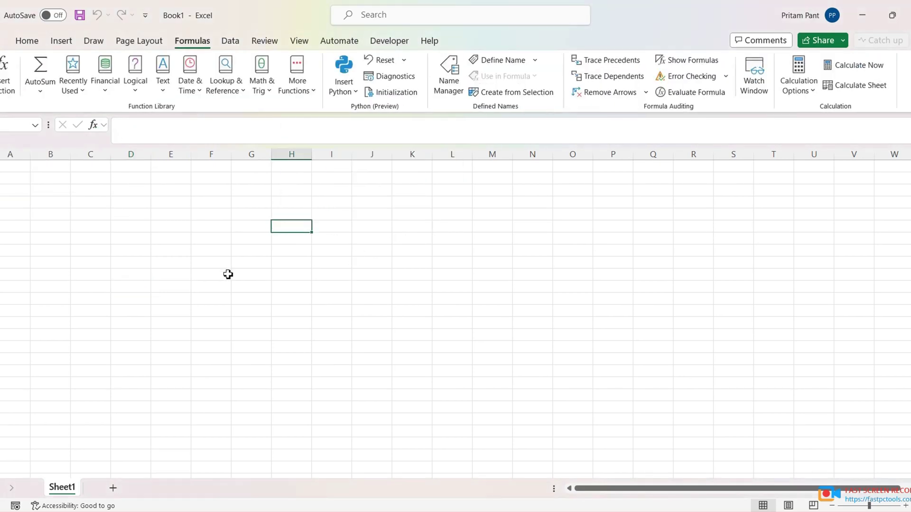
type("=py")
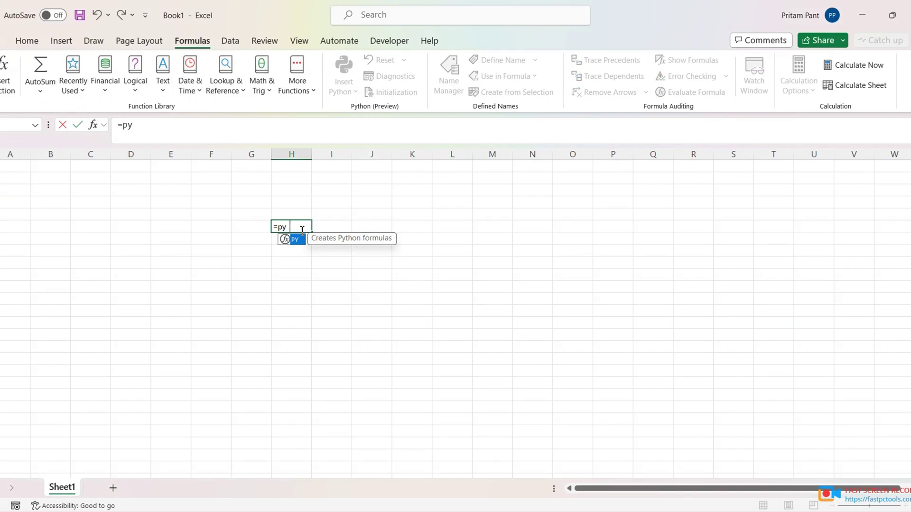
key("Tab")
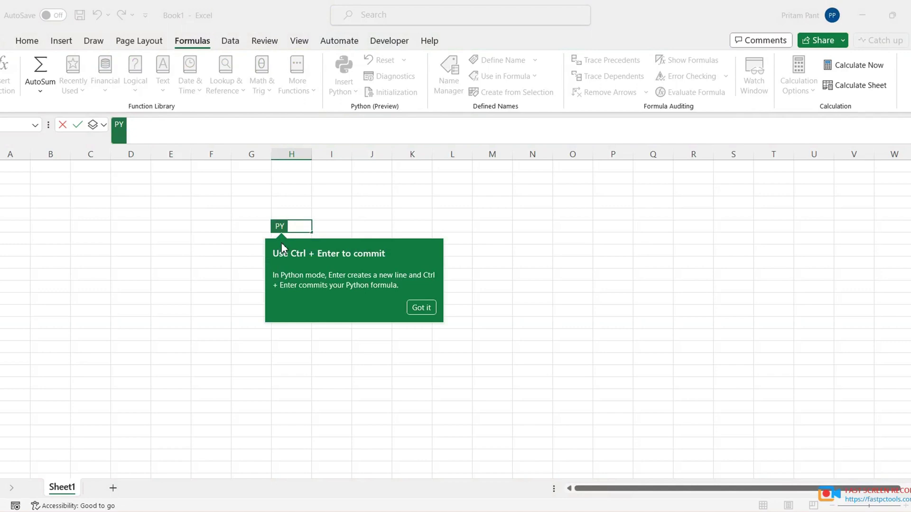
left_click(421, 308)
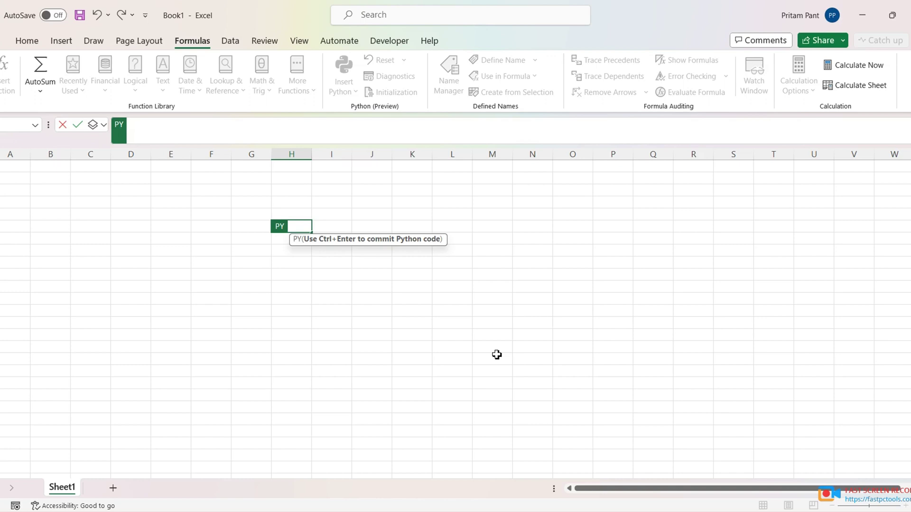
left_click(649, 265)
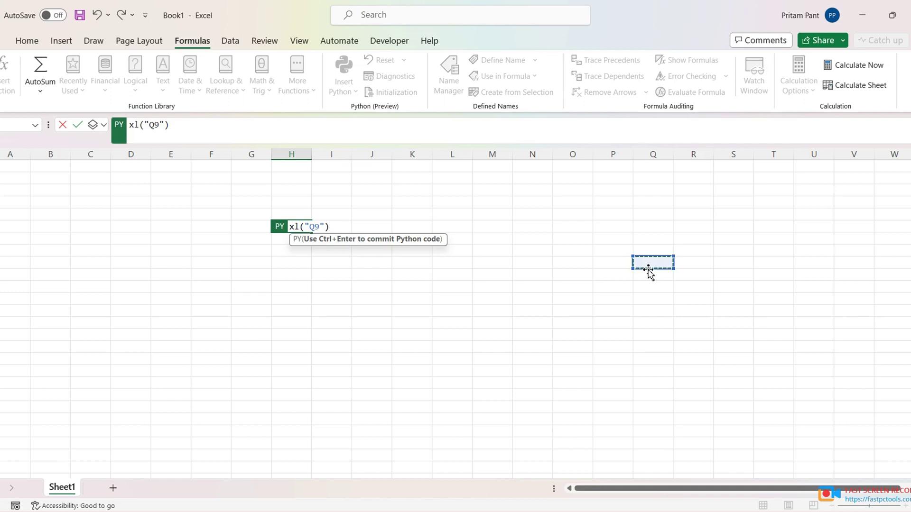
key("Escape")
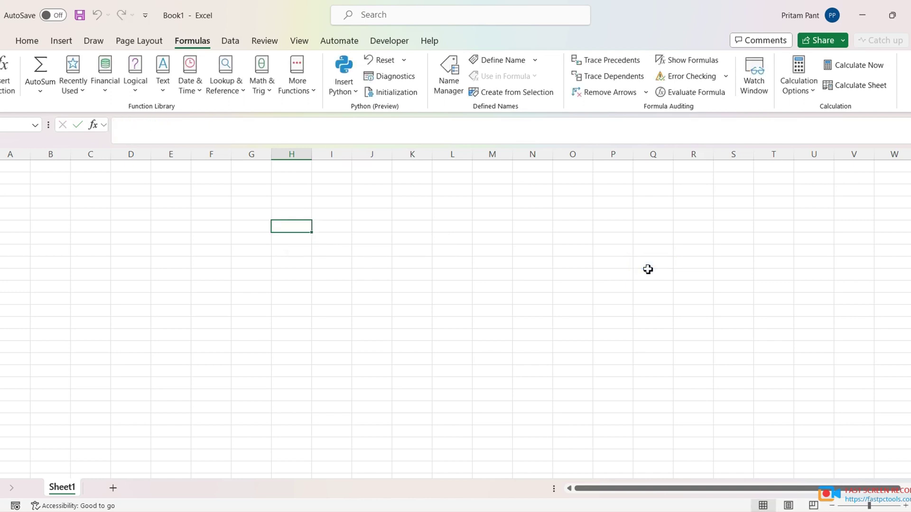